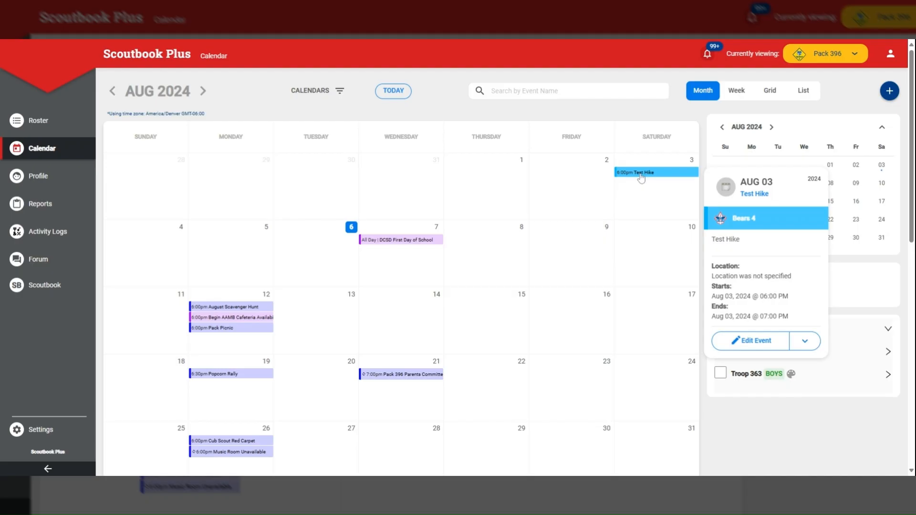
# - Open the August 3 Test Hike event for editing and start adding a hiking activity to it
pyautogui.click(640, 176)
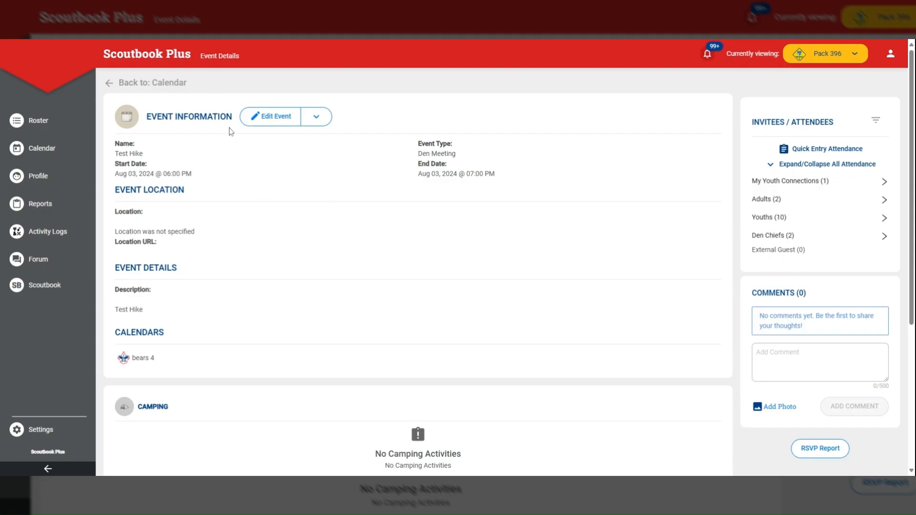
pyautogui.click(271, 124)
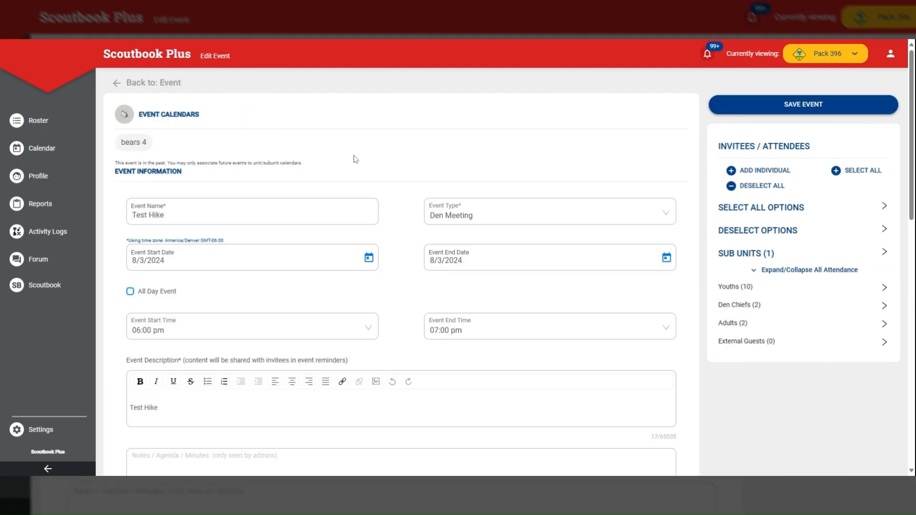
pyautogui.scroll(-20, 408, 206)
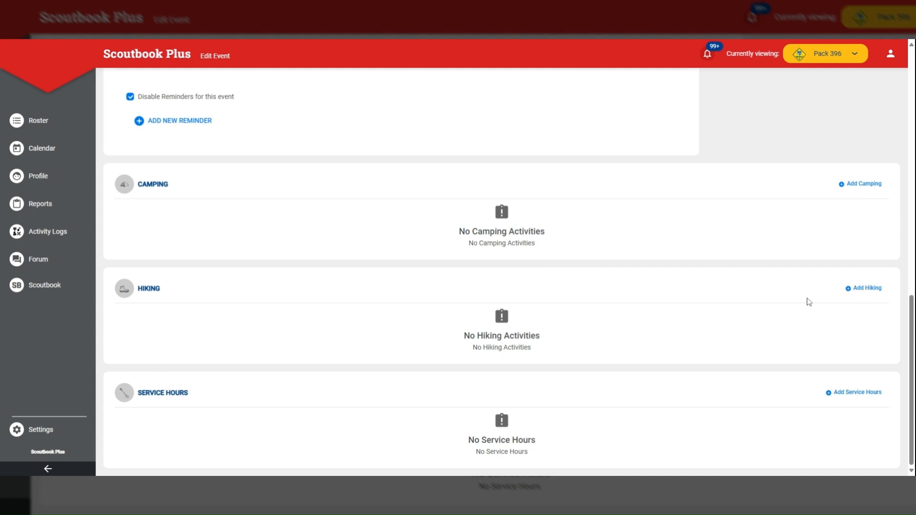
pyautogui.click(873, 288)
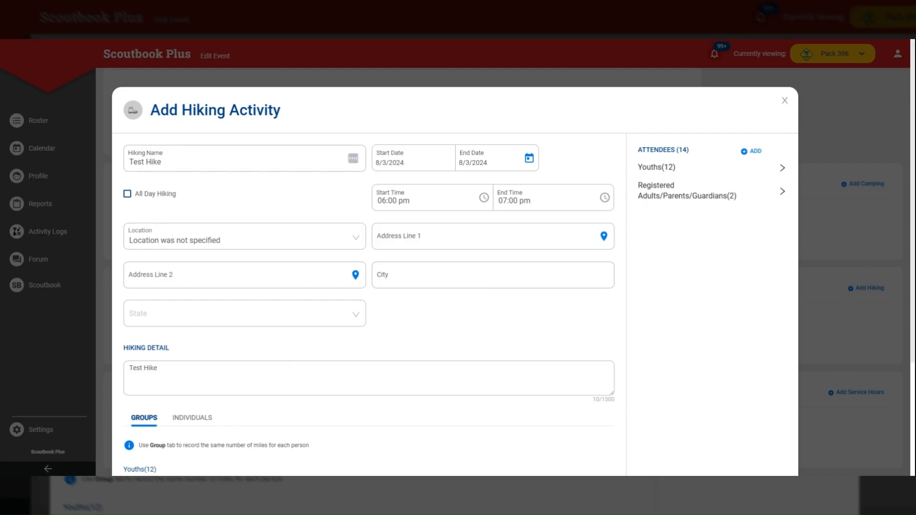
# - Set the group miles to 2 for both youths and adults, and view the per-person mileage fields
pyautogui.click(415, 265)
pyautogui.scroll(-3, 413, 318)
pyautogui.scroll(-1, 411, 318)
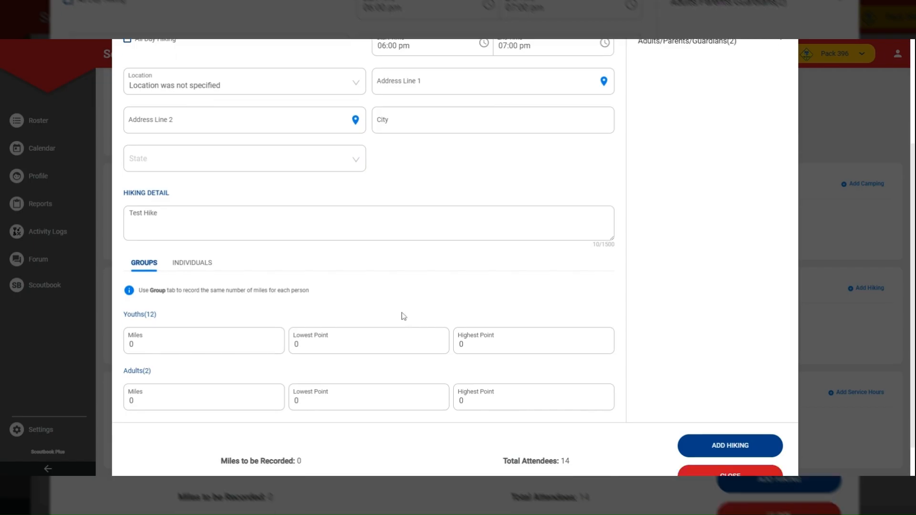
pyautogui.doubleClick(125, 310)
pyautogui.write('2')
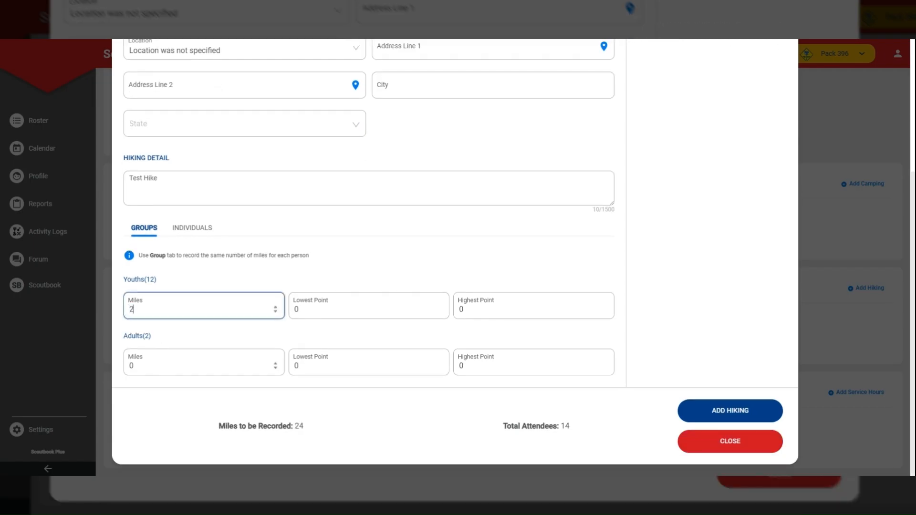
pyautogui.doubleClick(123, 371)
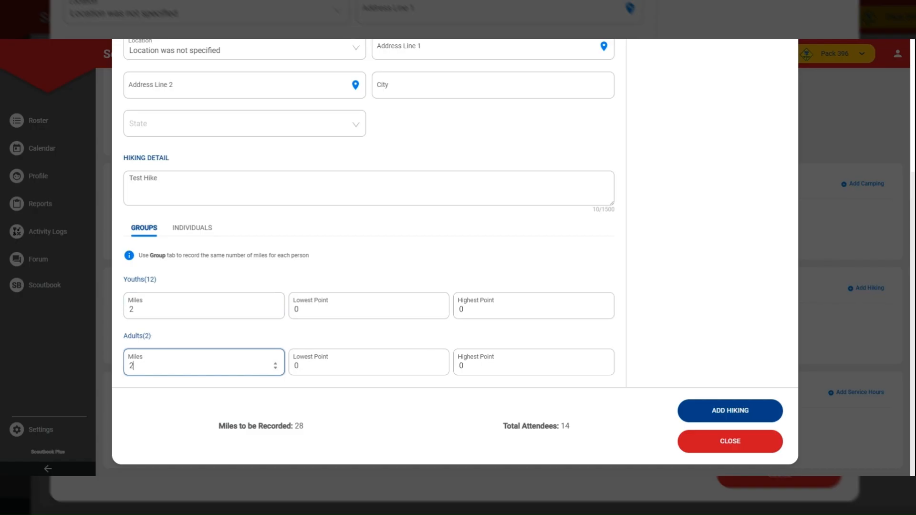
pyautogui.click(192, 229)
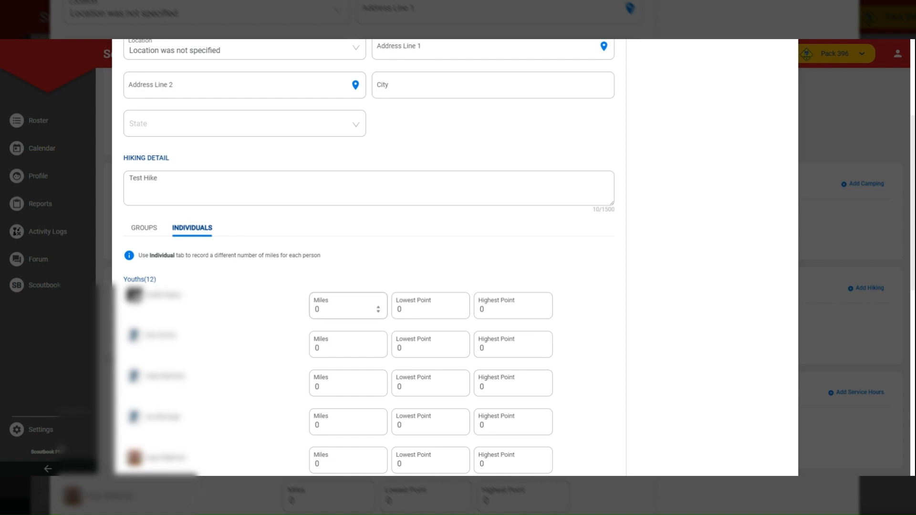
pyautogui.click(148, 233)
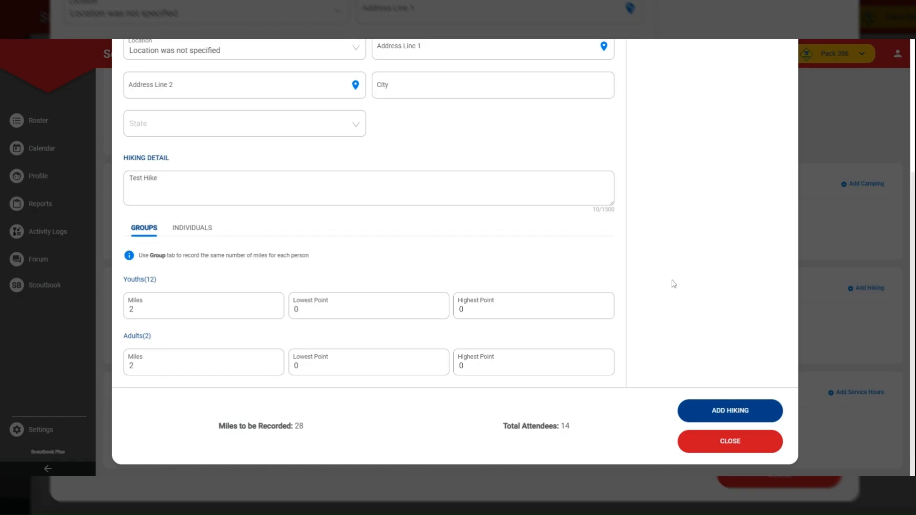
# - Remove four youths from the hike's attendees and add the hiking activity to the event
pyautogui.scroll(4, 665, 291)
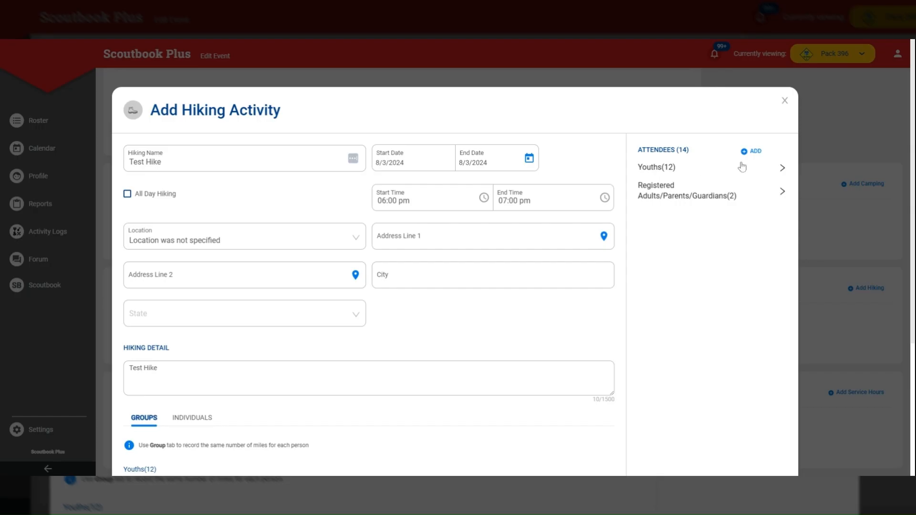
pyautogui.click(781, 170)
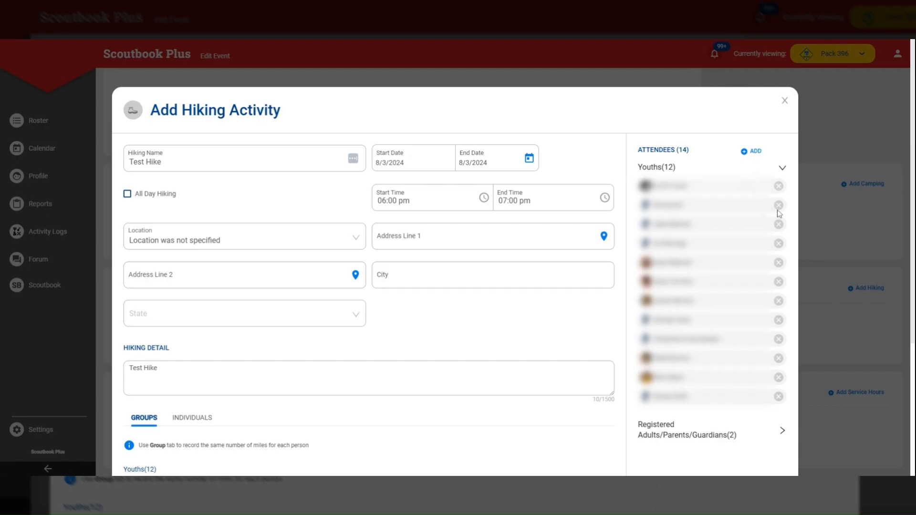
pyautogui.click(779, 225)
pyautogui.click(779, 282)
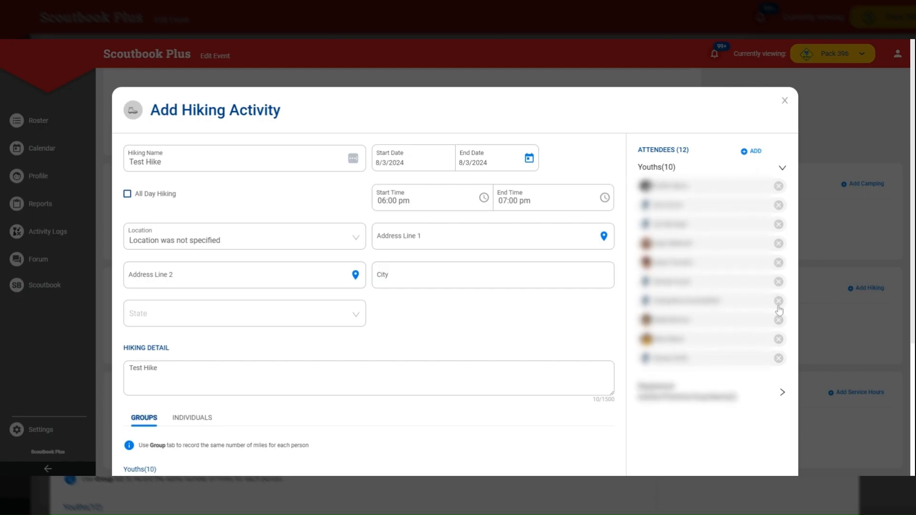
pyautogui.click(778, 320)
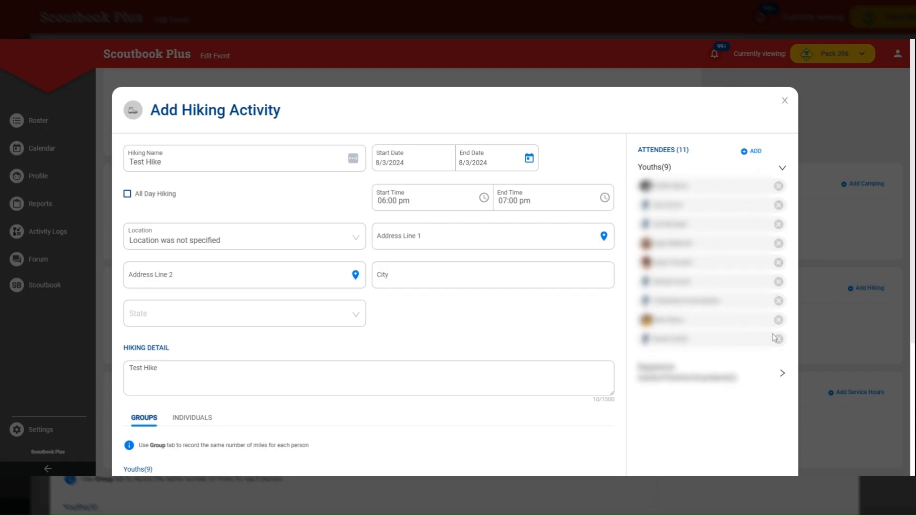
pyautogui.click(779, 339)
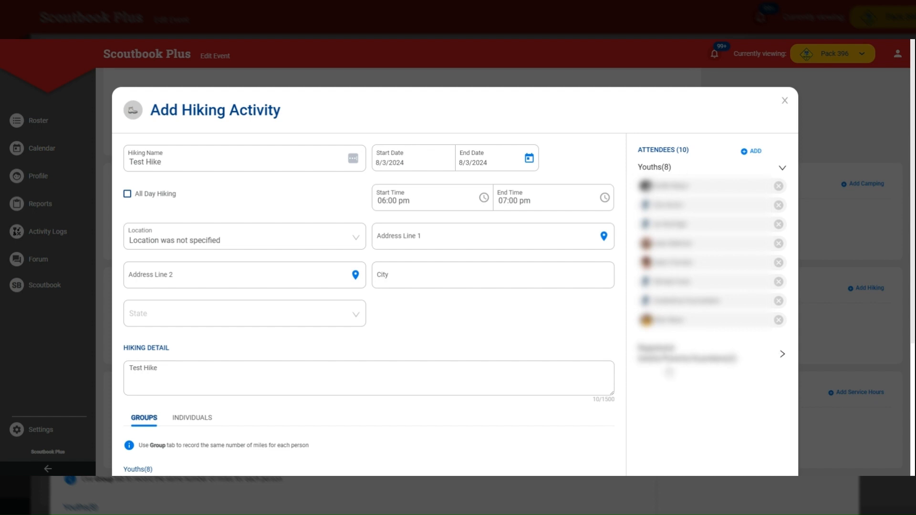
pyautogui.click(681, 168)
pyautogui.scroll(-4, 673, 311)
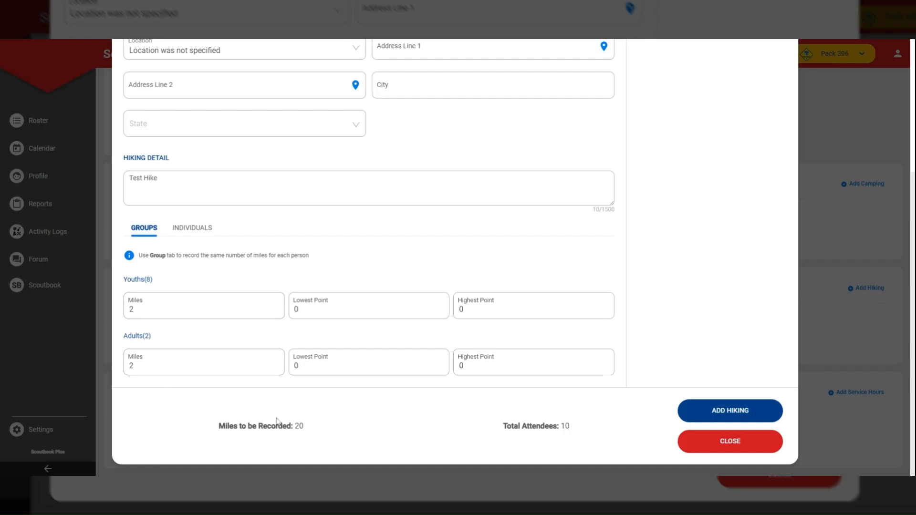
pyautogui.click(735, 413)
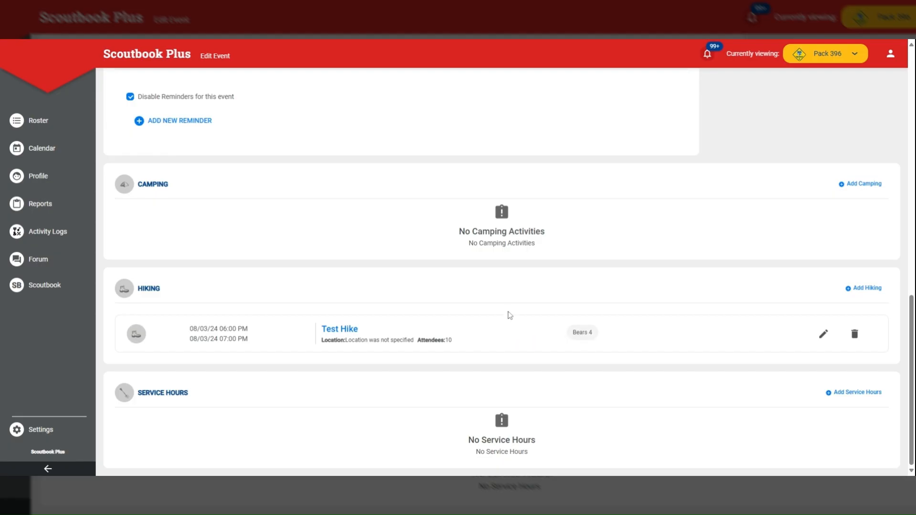
# - Start a new hiking entry in the Activity Logs as a new activity dated August 3, 2024
pyautogui.click(40, 235)
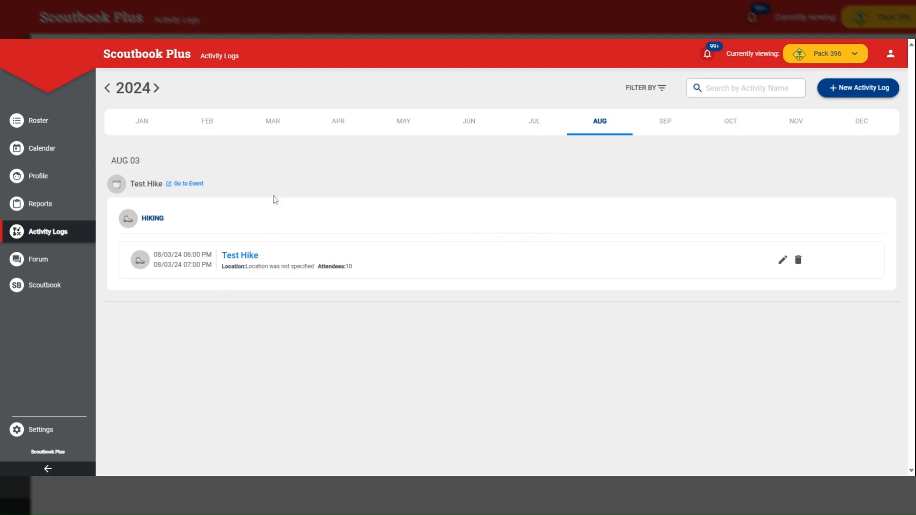
pyautogui.click(859, 89)
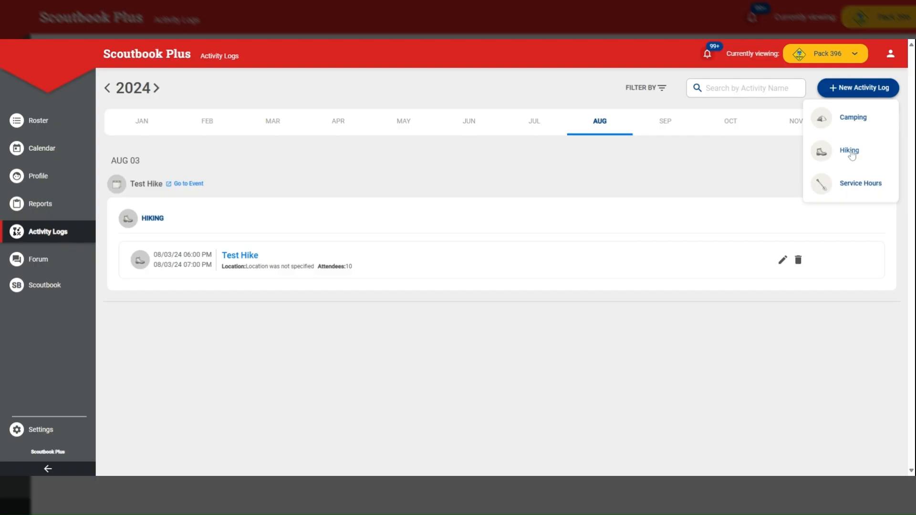
pyautogui.click(850, 151)
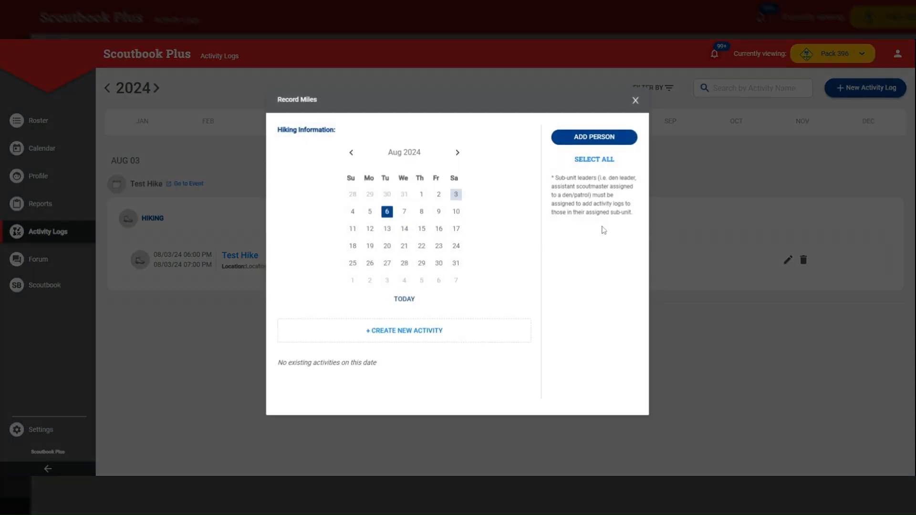
pyautogui.click(456, 194)
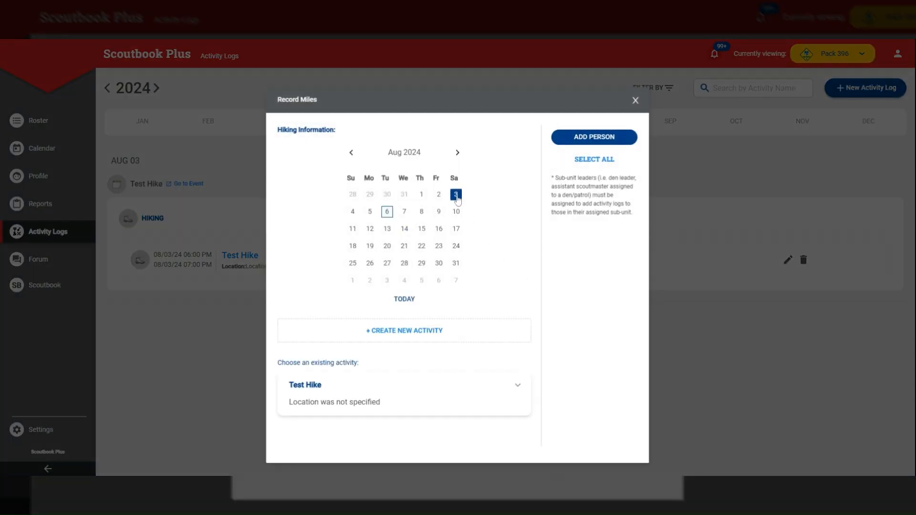
pyautogui.click(404, 330)
# - Name the hike Test Hike and set its end date to 8/3/2024
pyautogui.click(433, 210)
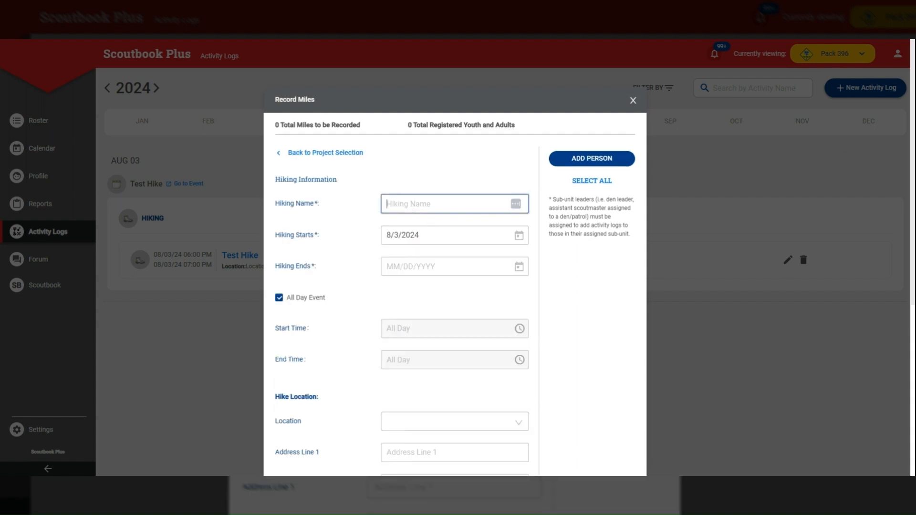
pyautogui.write('Test Hike')
pyautogui.click(422, 273)
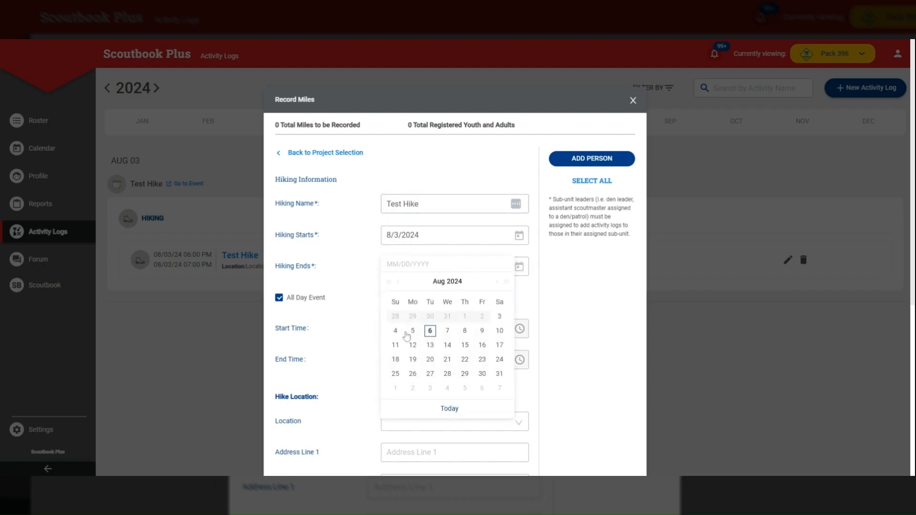
pyautogui.click(500, 317)
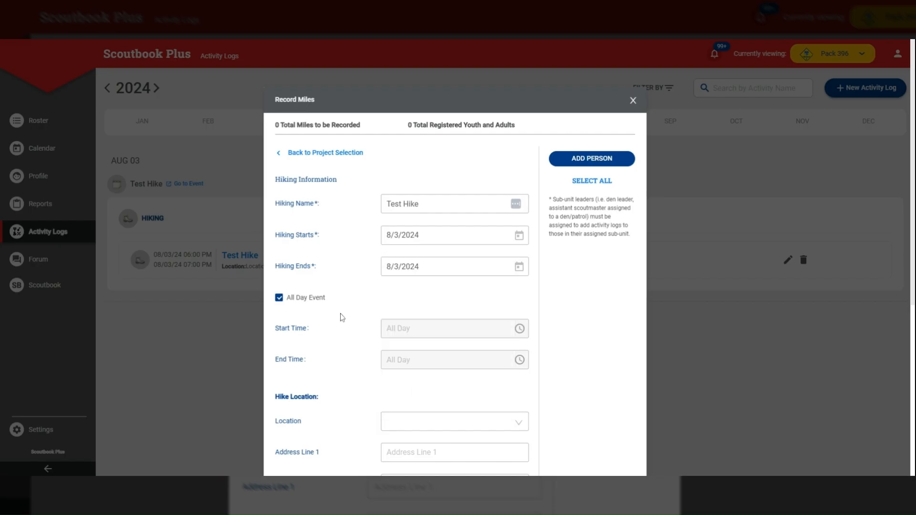
# - Turn off the all-day option and set the hike's start time to 06:30 pm
pyautogui.click(279, 298)
pyautogui.click(403, 329)
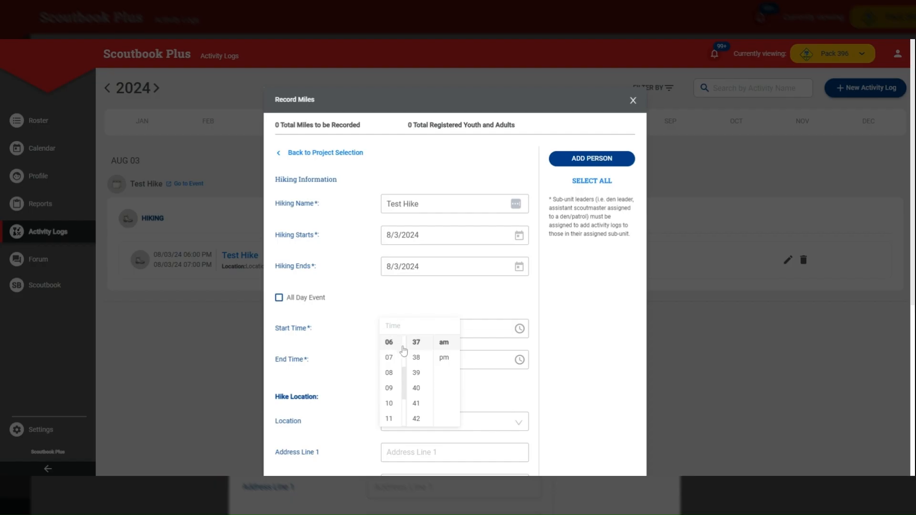
pyautogui.scroll(2, 424, 365)
pyautogui.scroll(1, 424, 365)
pyautogui.click(416, 381)
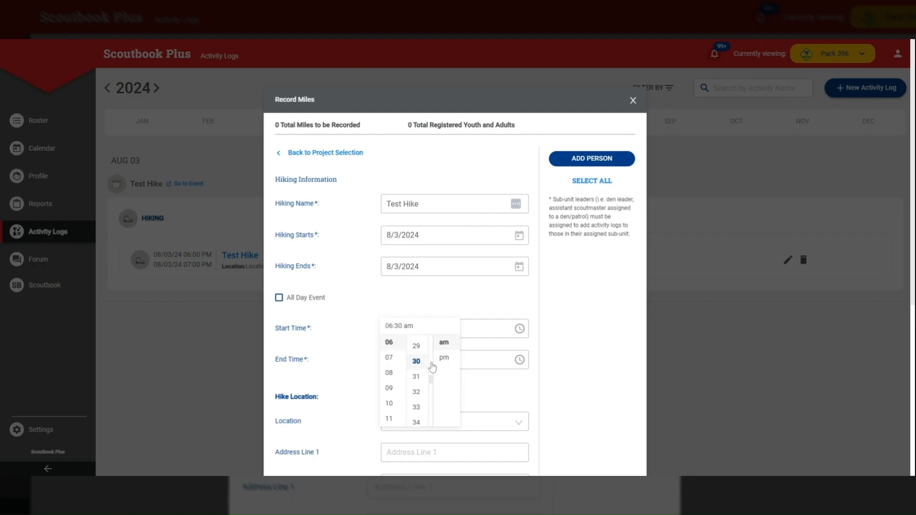
pyautogui.click(444, 358)
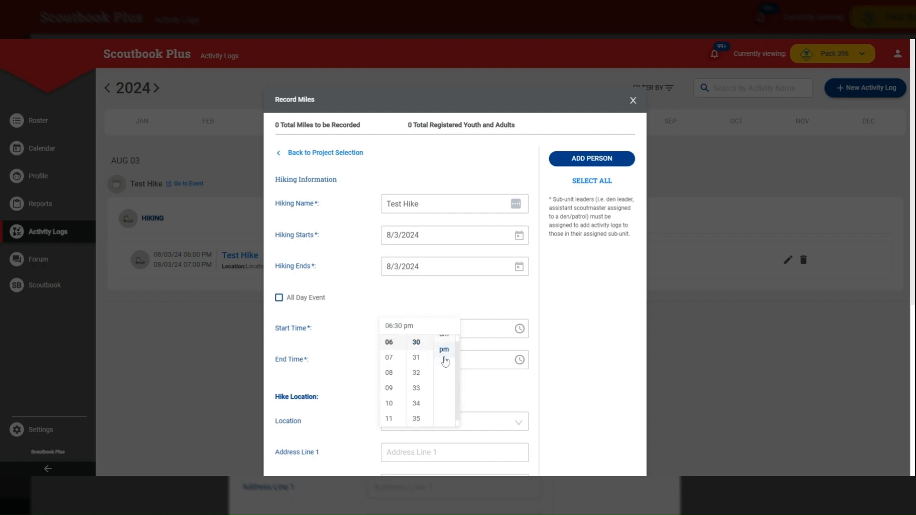
pyautogui.click(389, 359)
pyautogui.scroll(1, 425, 387)
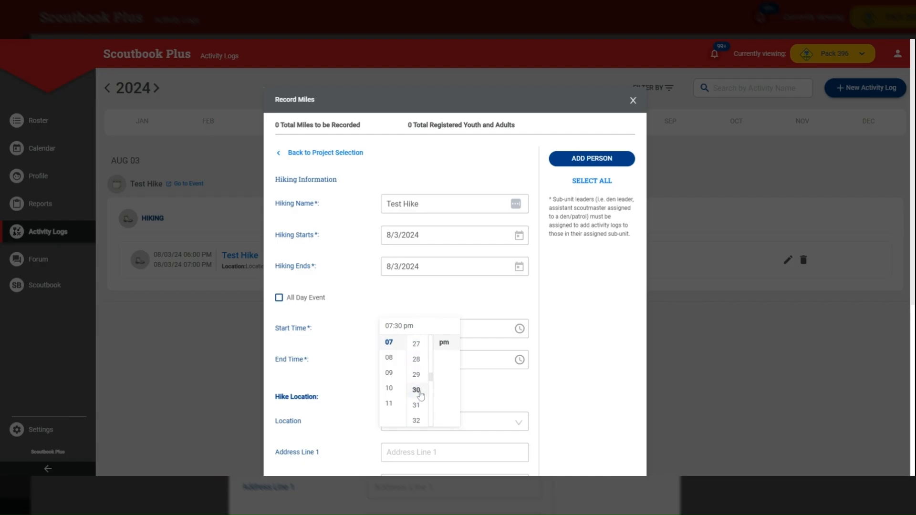
pyautogui.click(495, 304)
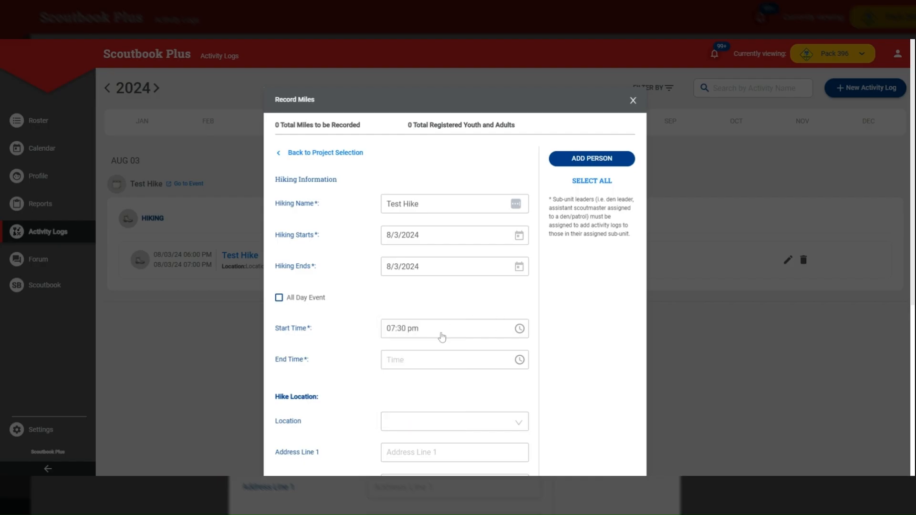
pyautogui.click(409, 367)
pyautogui.click(410, 330)
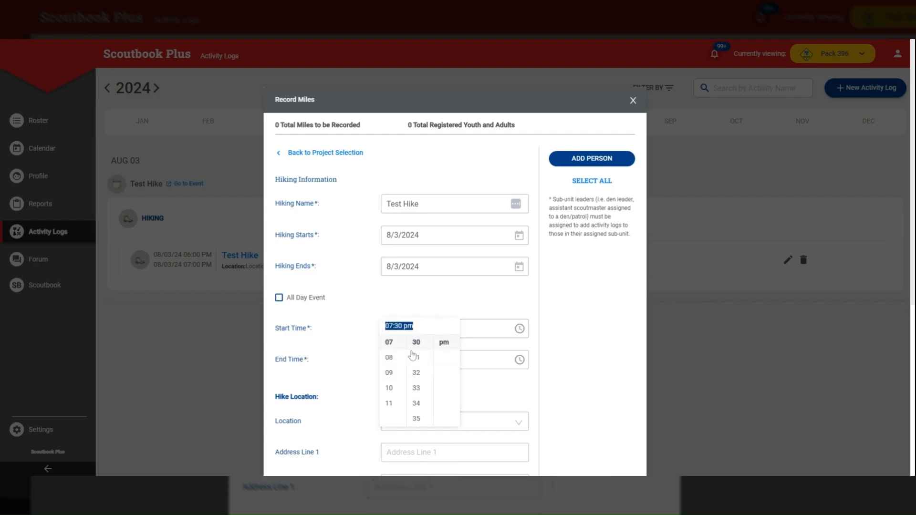
pyautogui.click(389, 374)
# - Set the hike's end time to 07:30 pm
pyautogui.click(394, 363)
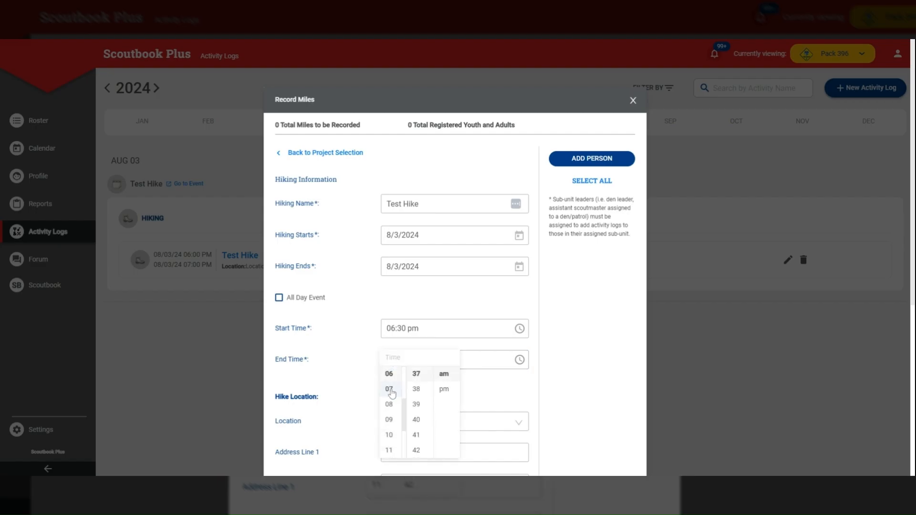
pyautogui.click(389, 387)
pyautogui.scroll(2, 420, 396)
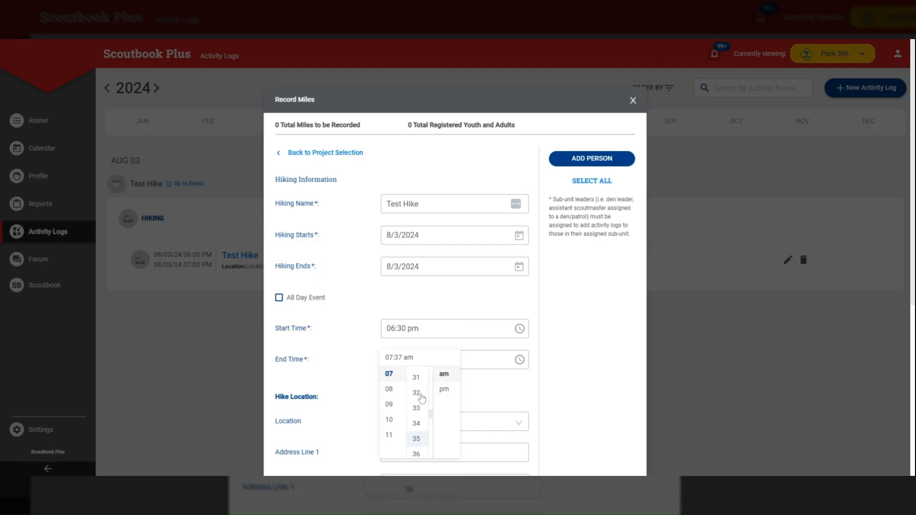
pyautogui.scroll(2, 416, 406)
pyautogui.click(417, 415)
pyautogui.click(442, 390)
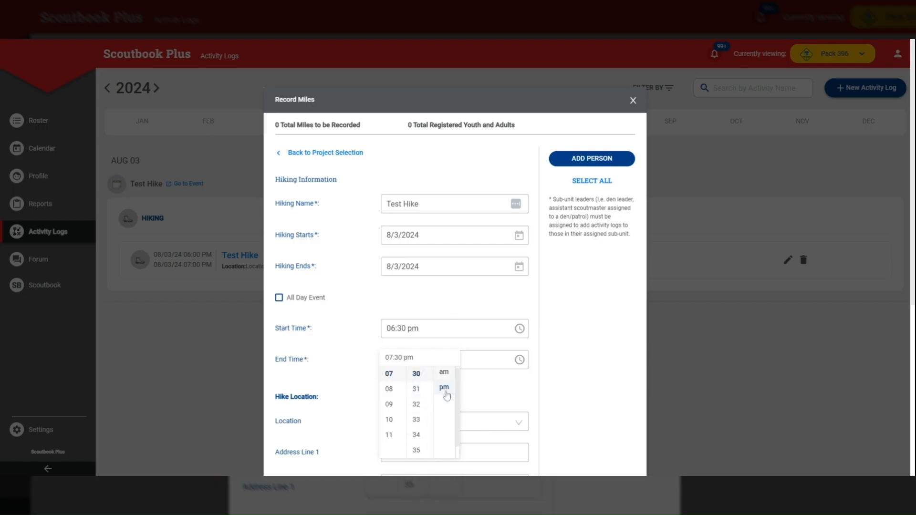
pyautogui.click(563, 384)
# - Try to enter the Test Hike trailhead as the hike's location
pyautogui.scroll(-3, 577, 355)
pyautogui.click(439, 278)
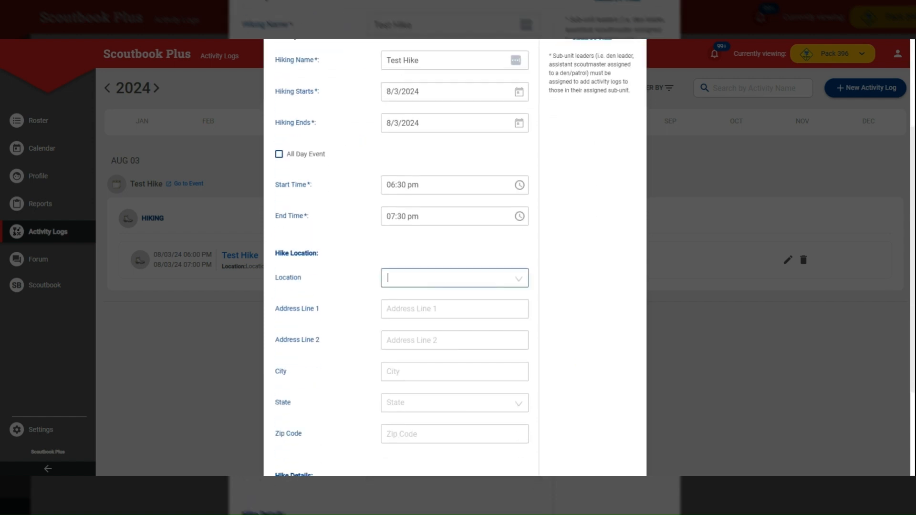
pyautogui.write('Test Hike')
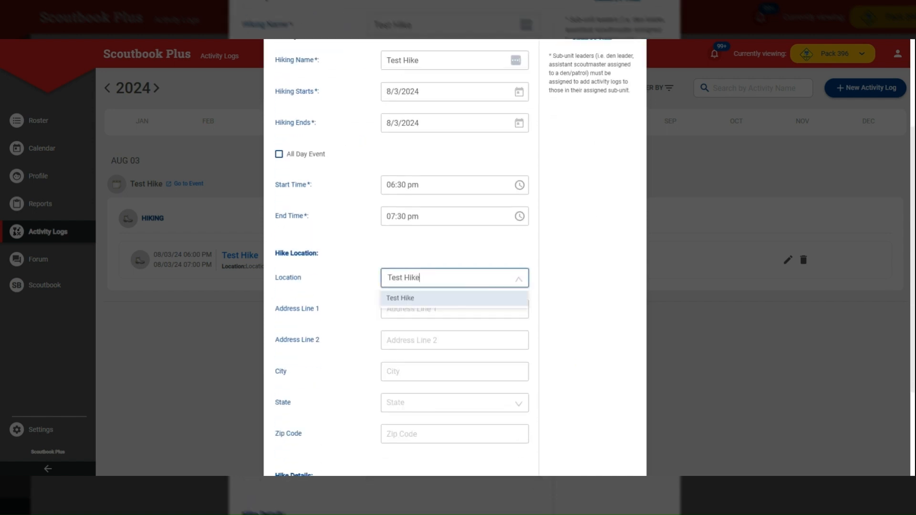
pyautogui.write(' Trailhead')
pyautogui.click(531, 250)
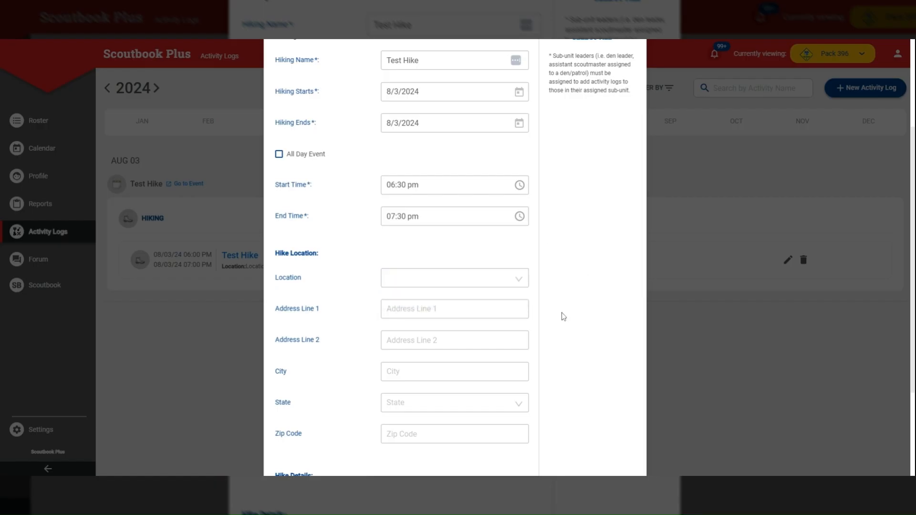
# - Set the hike's location to Test Hike Trailhead
pyautogui.click(448, 287)
pyautogui.click(431, 299)
pyautogui.scroll(-3, 342, 327)
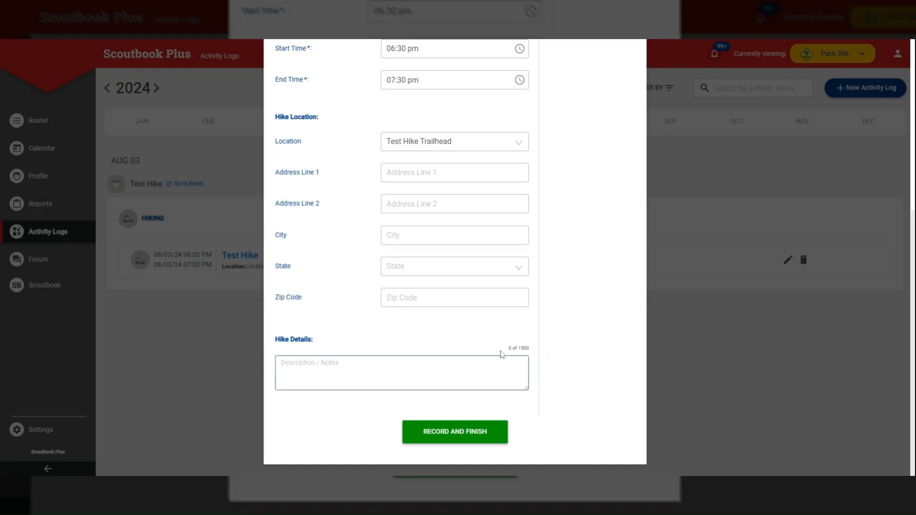
# - Search for the unit leader by name and add that person to the hike's registered adults
pyautogui.scroll(6, 553, 279)
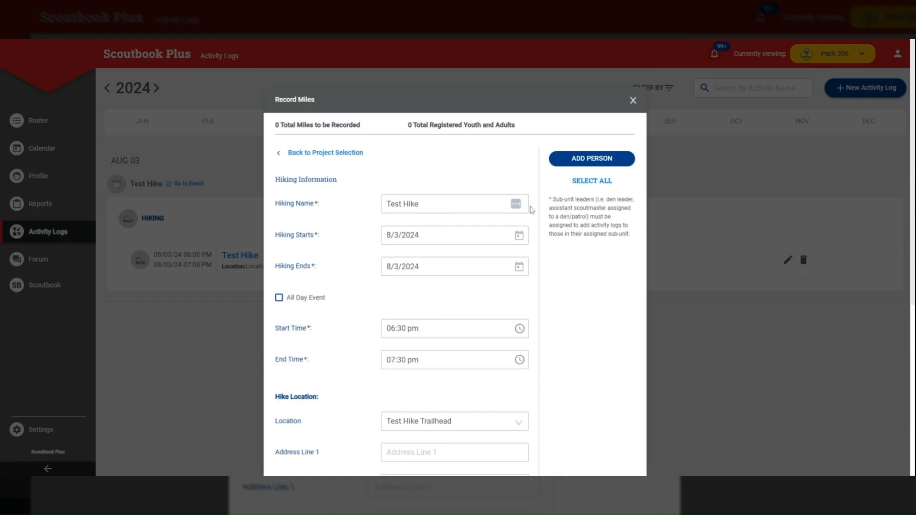
pyautogui.click(593, 162)
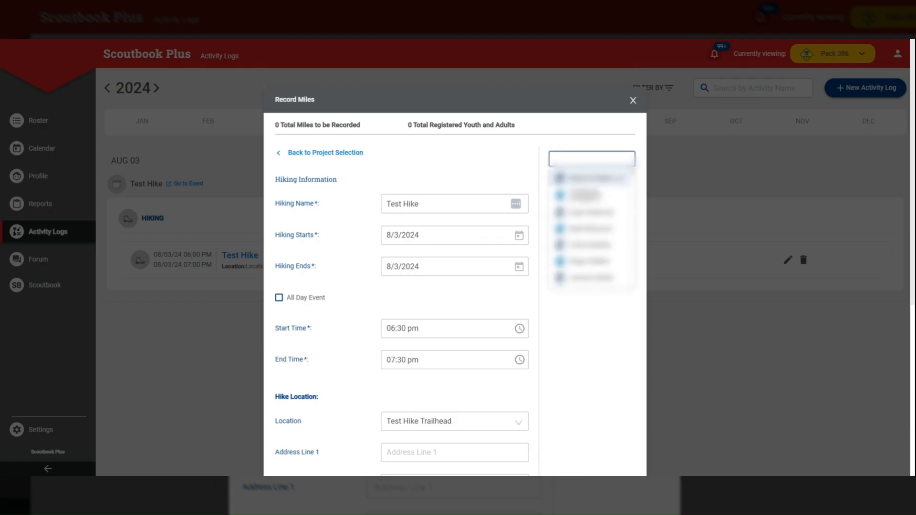
pyautogui.scroll(-5, 597, 237)
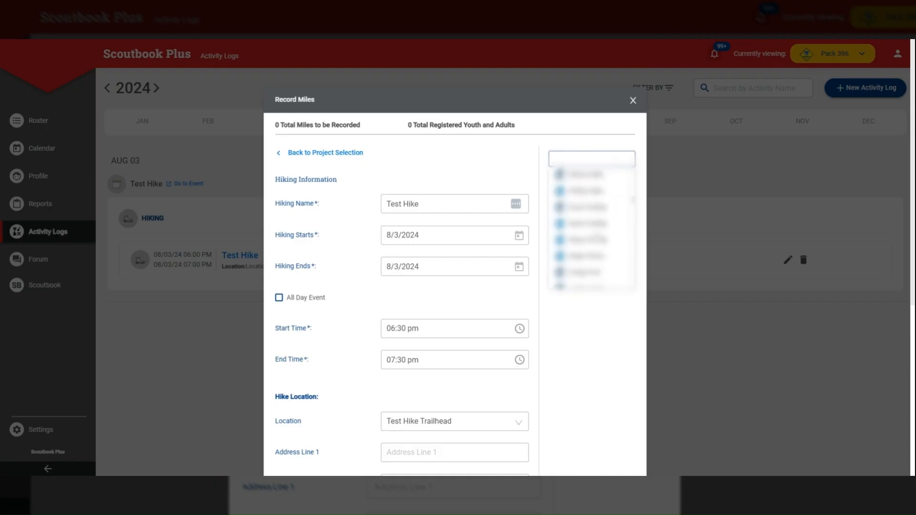
pyautogui.scroll(-3, 597, 238)
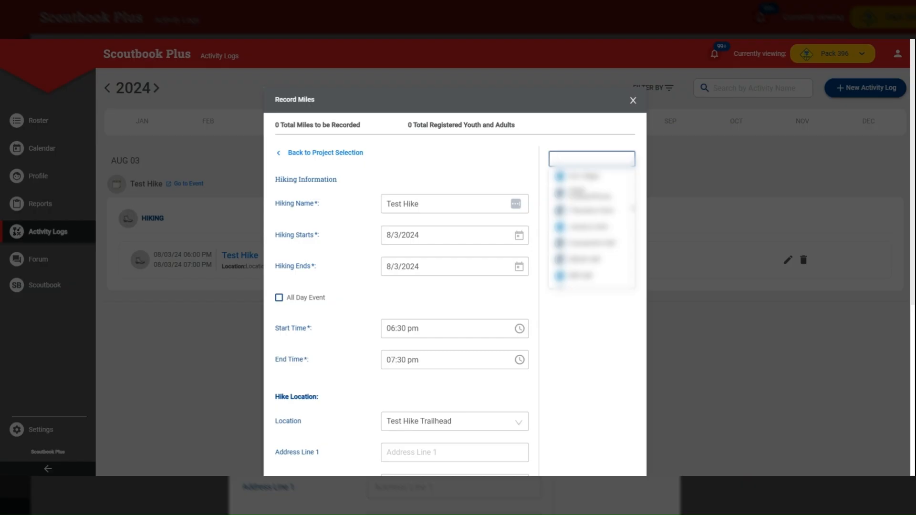
pyautogui.write('reece')
pyautogui.click(587, 228)
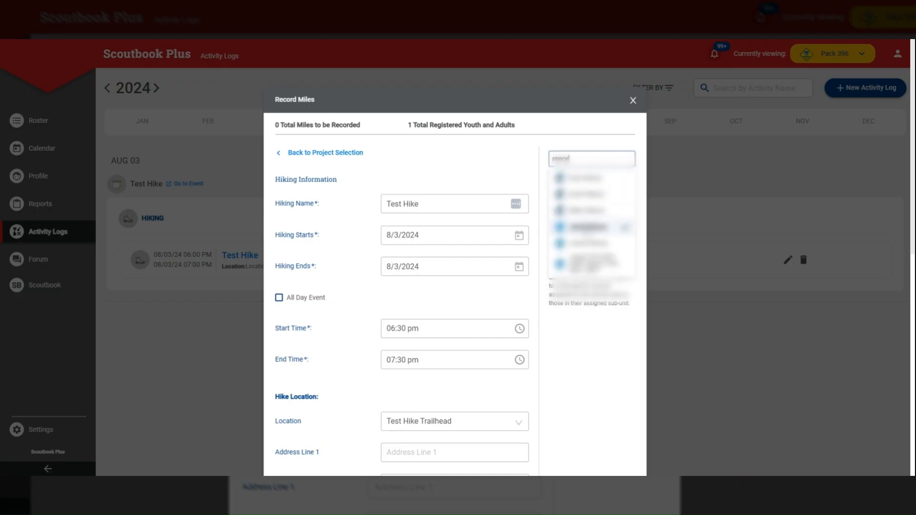
pyautogui.click(593, 146)
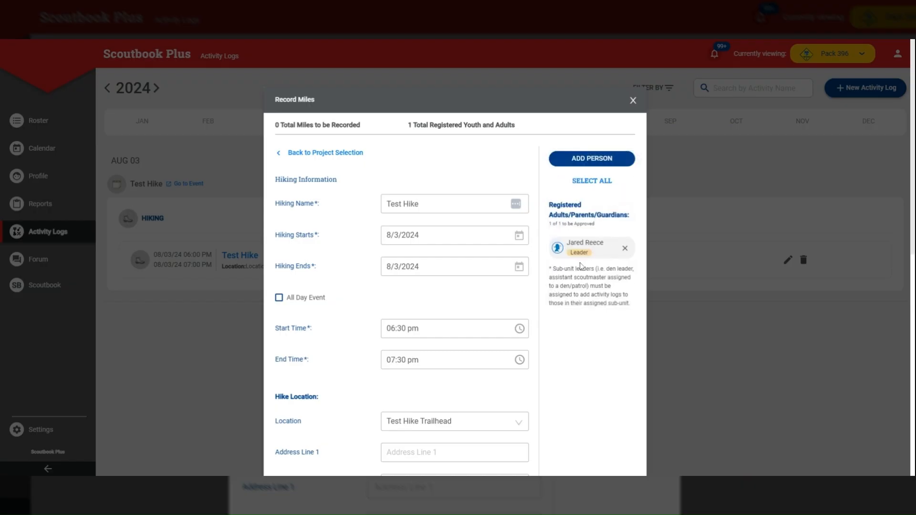
# - Add four more participants to the hike: three registered youth and one more adult
pyautogui.click(581, 164)
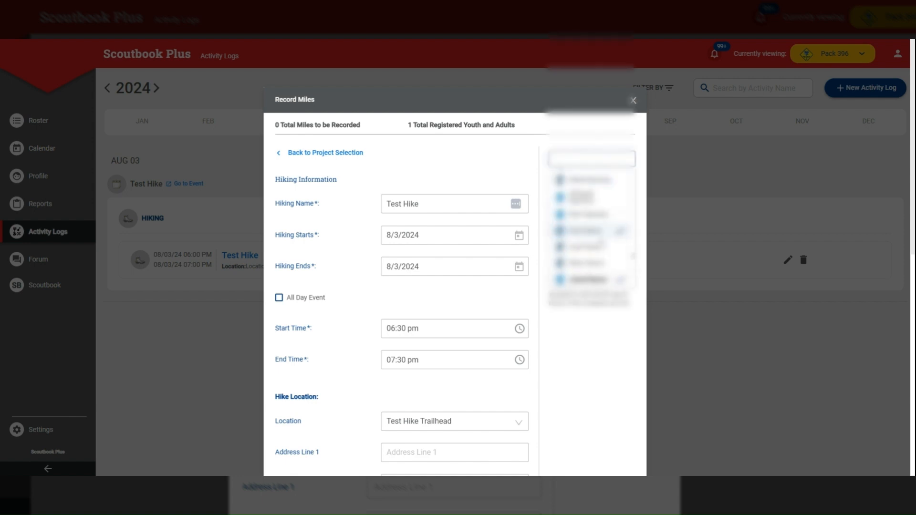
pyautogui.scroll(-7, 593, 243)
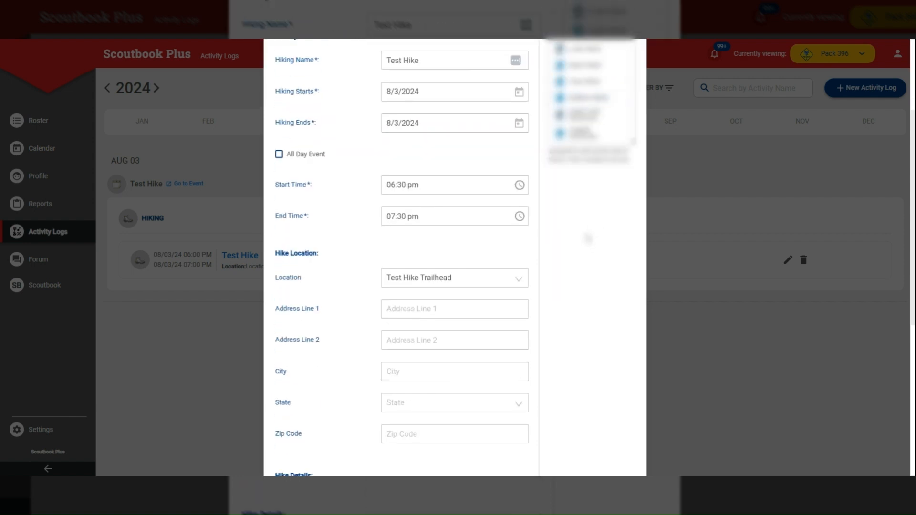
pyautogui.scroll(2, 587, 248)
pyautogui.scroll(1, 588, 248)
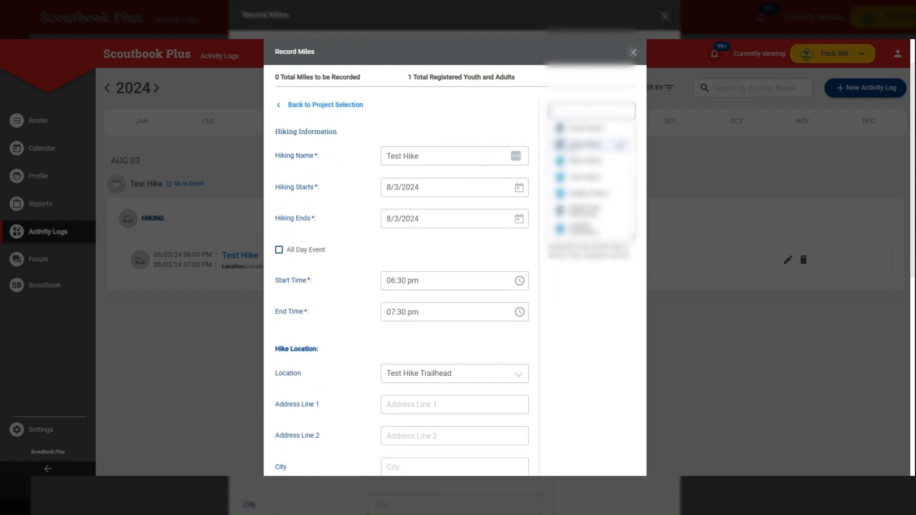
pyautogui.click(589, 230)
pyautogui.click(590, 211)
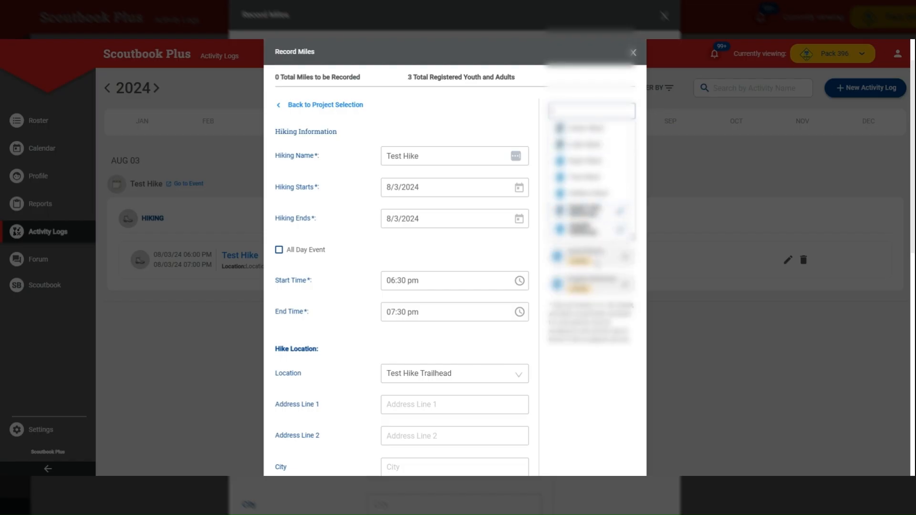
pyautogui.scroll(2, 578, 183)
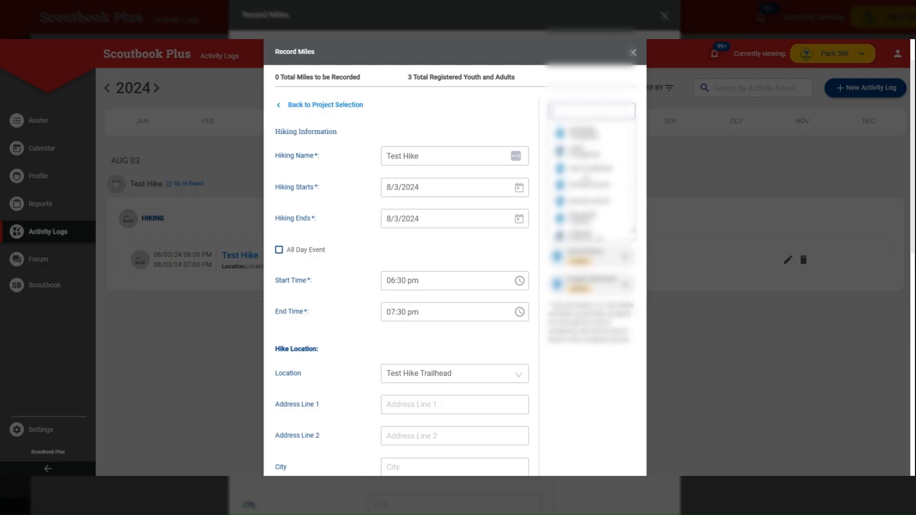
pyautogui.scroll(1, 585, 186)
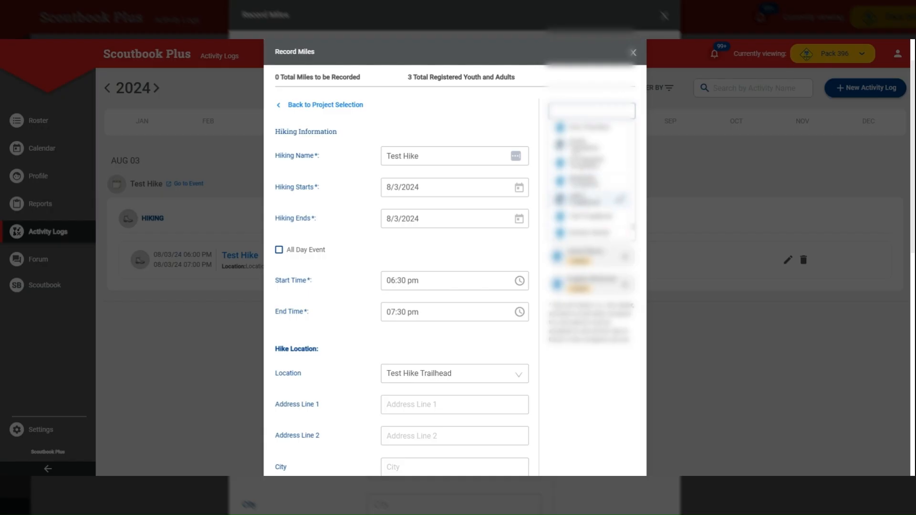
pyautogui.click(590, 199)
pyautogui.click(589, 145)
pyautogui.click(588, 392)
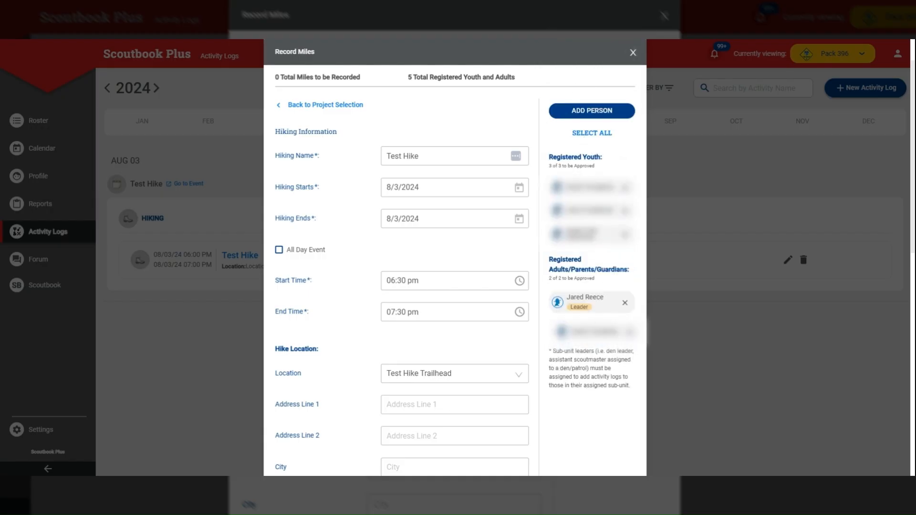
# - Enter 2 group miles for both youth and adults, and record the finished hike
pyautogui.scroll(-10, 573, 275)
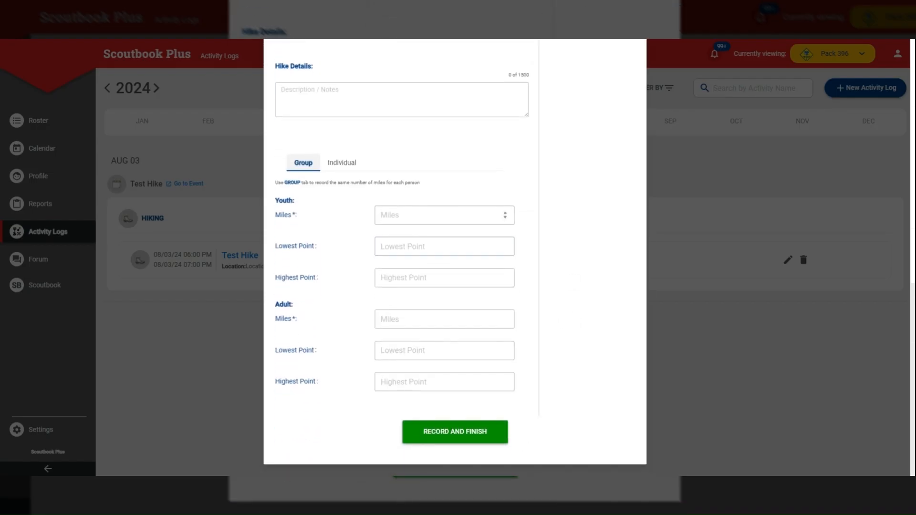
pyautogui.click(443, 215)
pyautogui.write('2')
pyautogui.click(443, 319)
pyautogui.write('2')
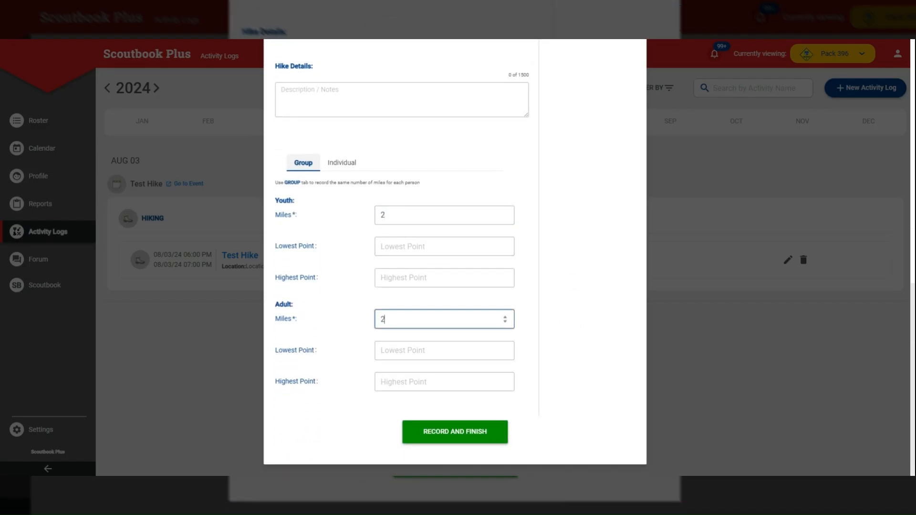
pyautogui.click(554, 274)
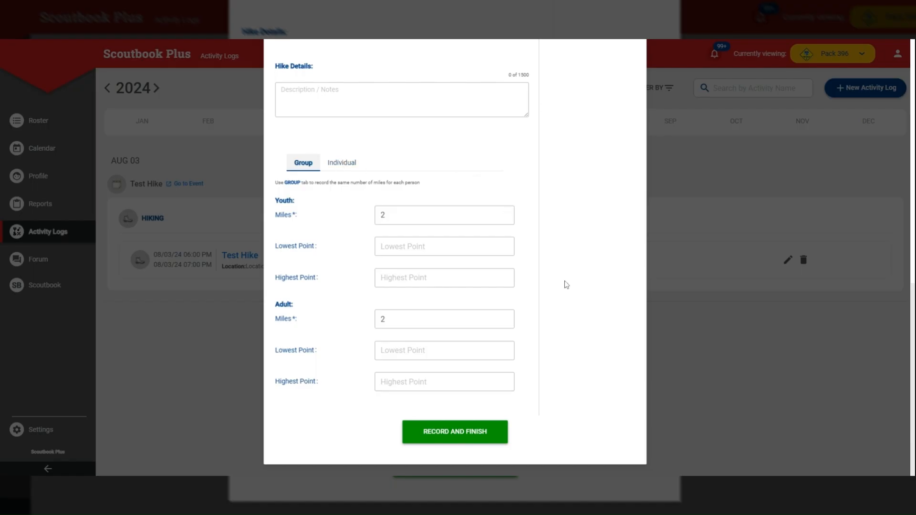
pyautogui.click(454, 434)
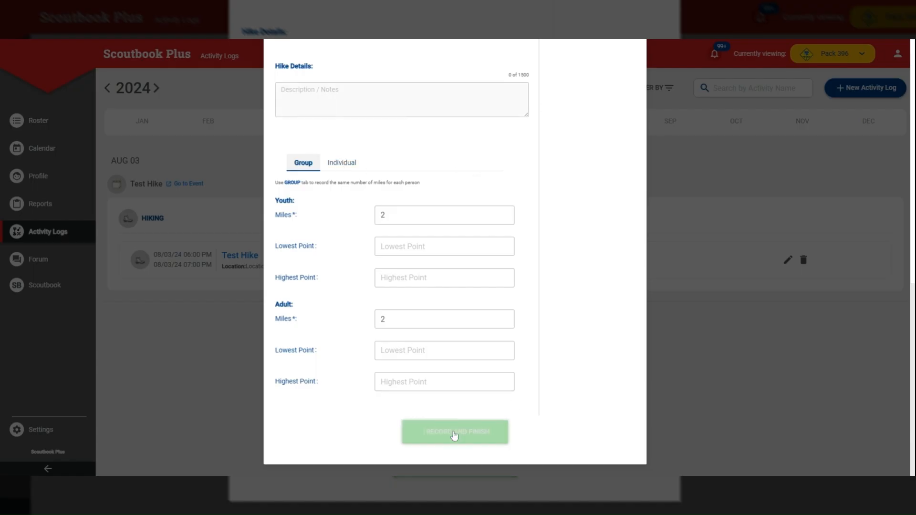